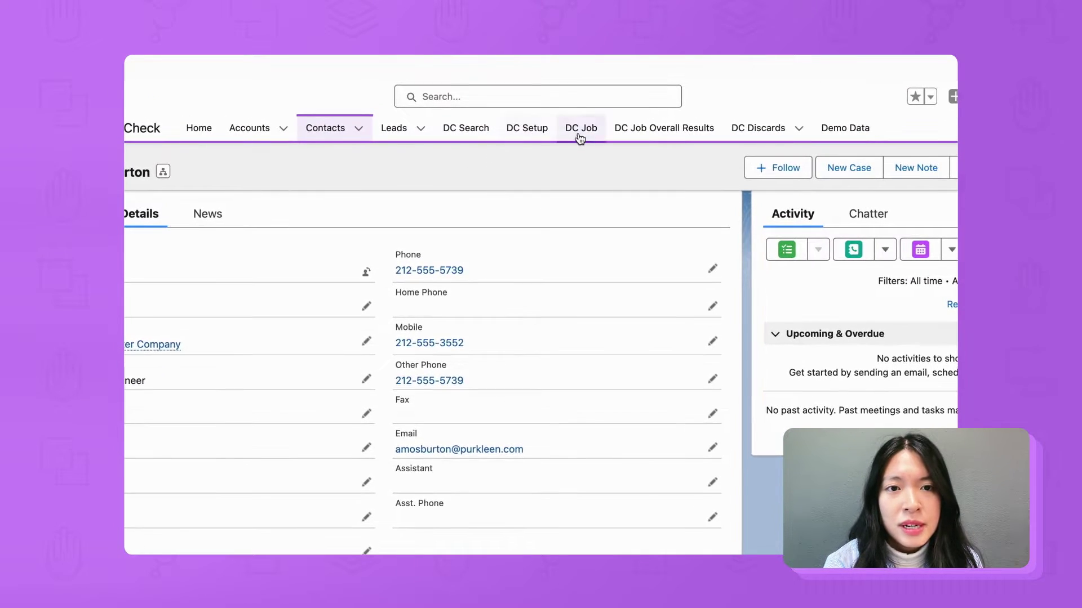
Step: Show the 'Contact with all phone fields' scenario: 86% threshold, four phone fields plus first and last name
left_click(528, 131)
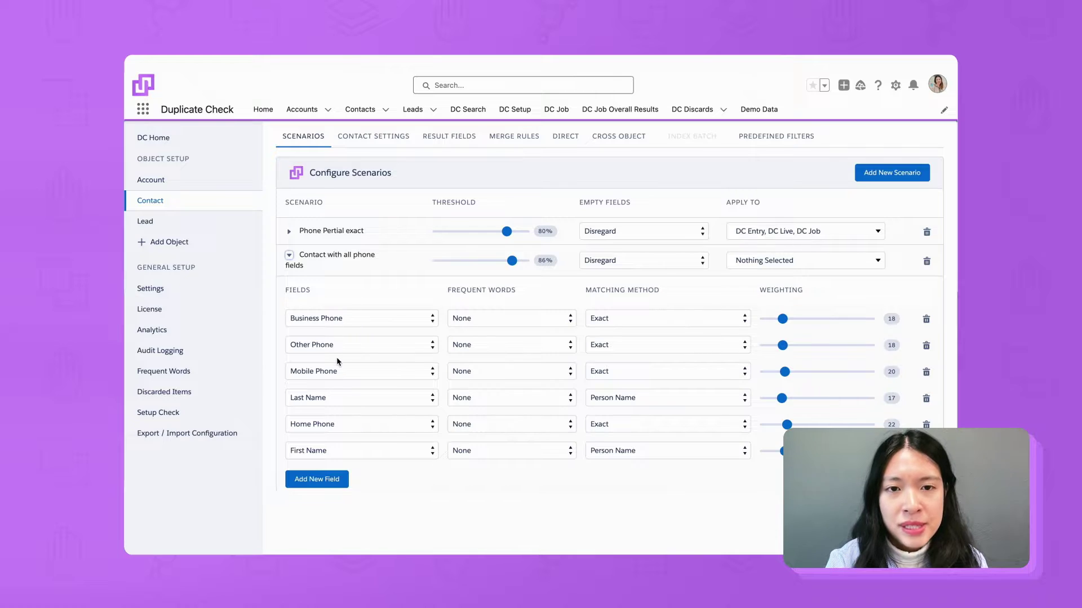
left_click(896, 85)
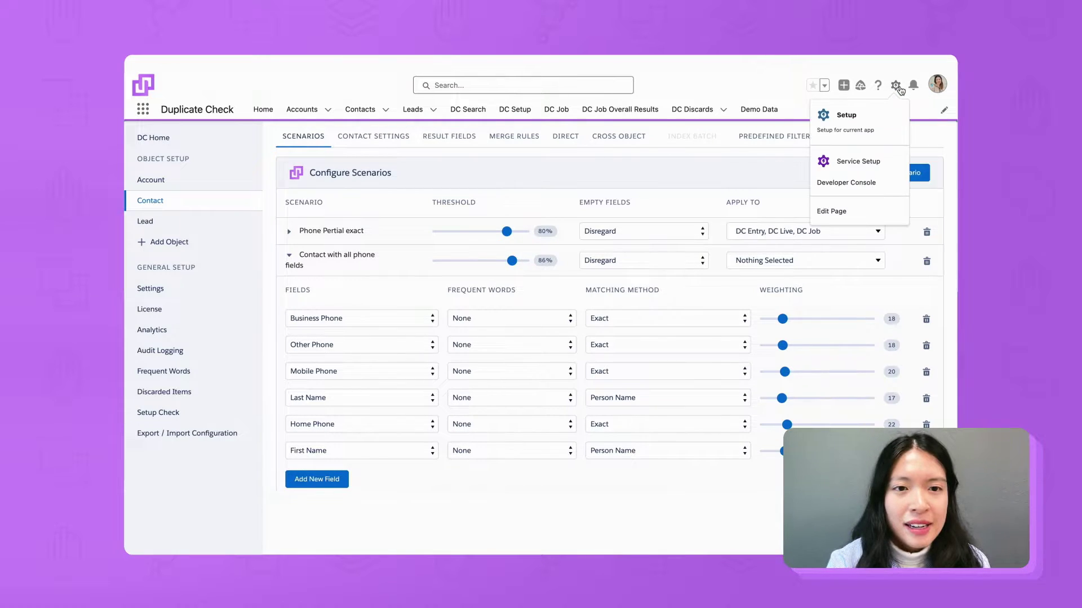
Step: Go to Object Manager > Contact > Fields & Relationships and begin a new custom field
left_click(851, 115)
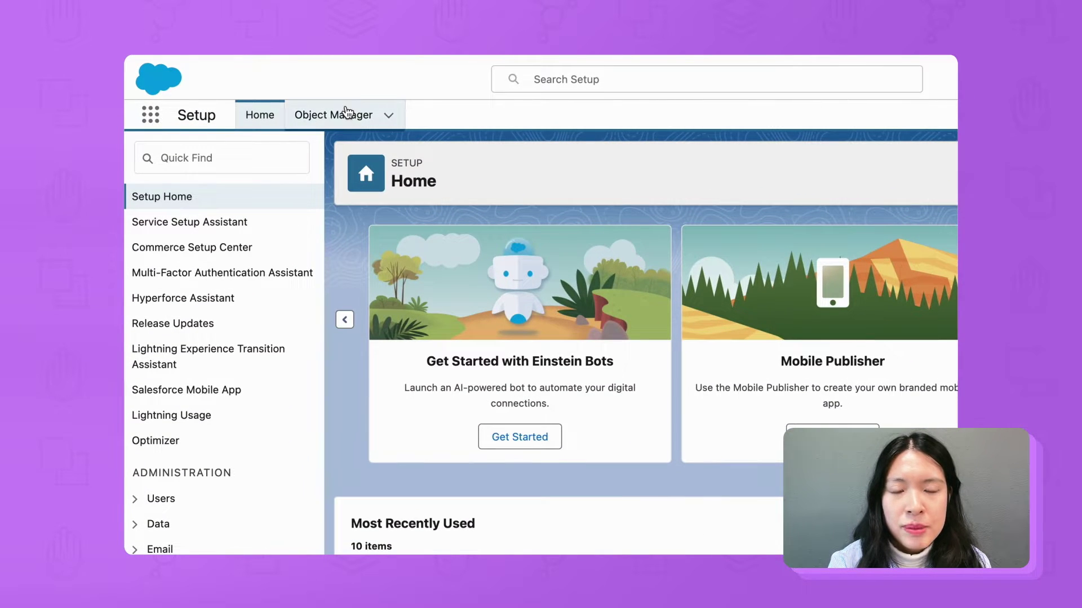
left_click(346, 113)
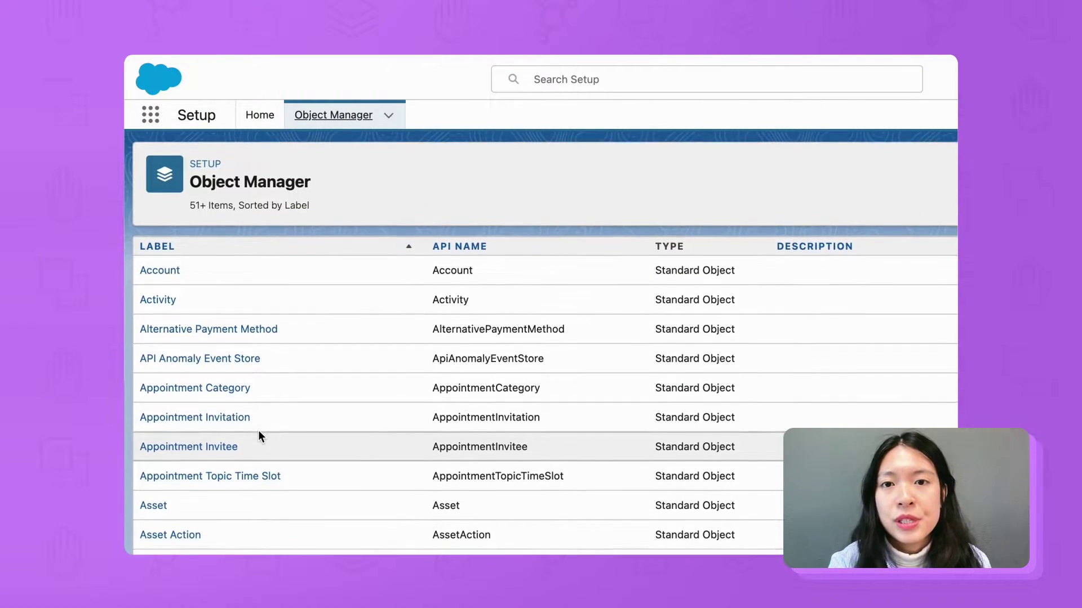
scroll(207, 518, "down", 15)
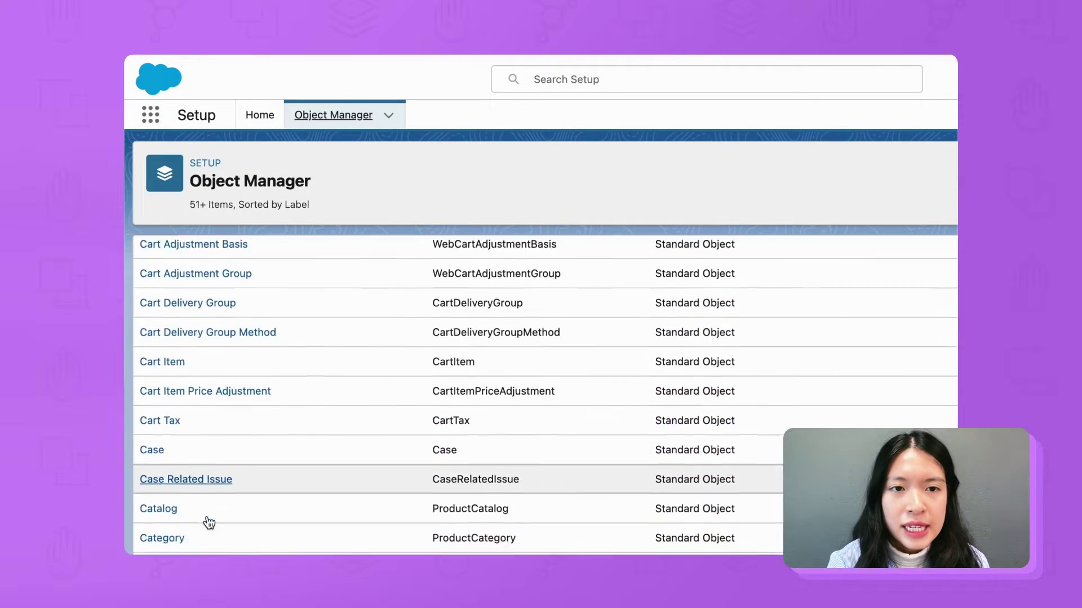
scroll(208, 521, "down", 6)
left_click(158, 517)
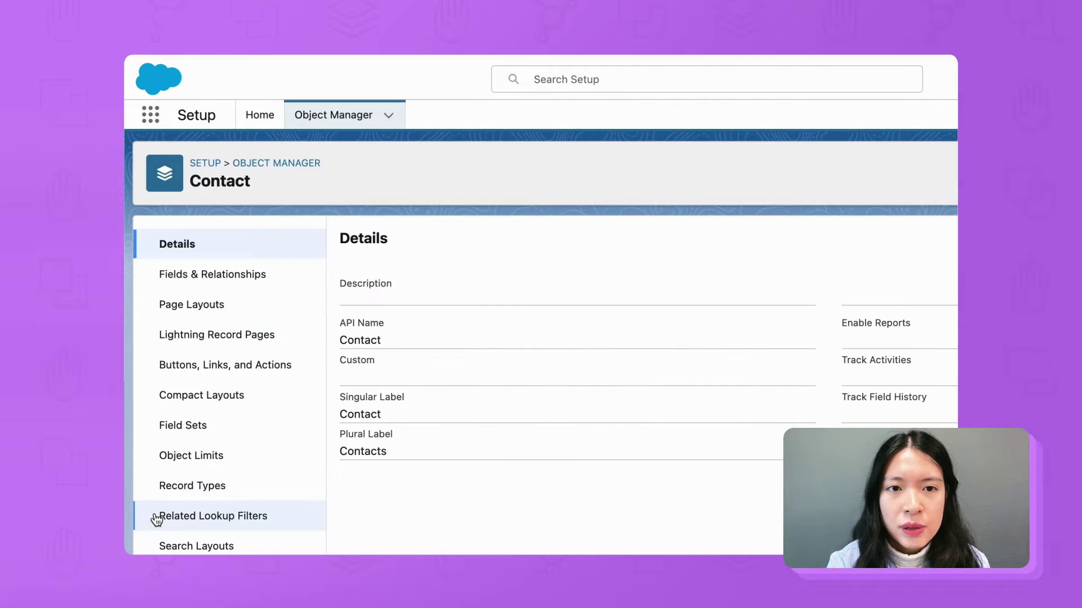
left_click(211, 276)
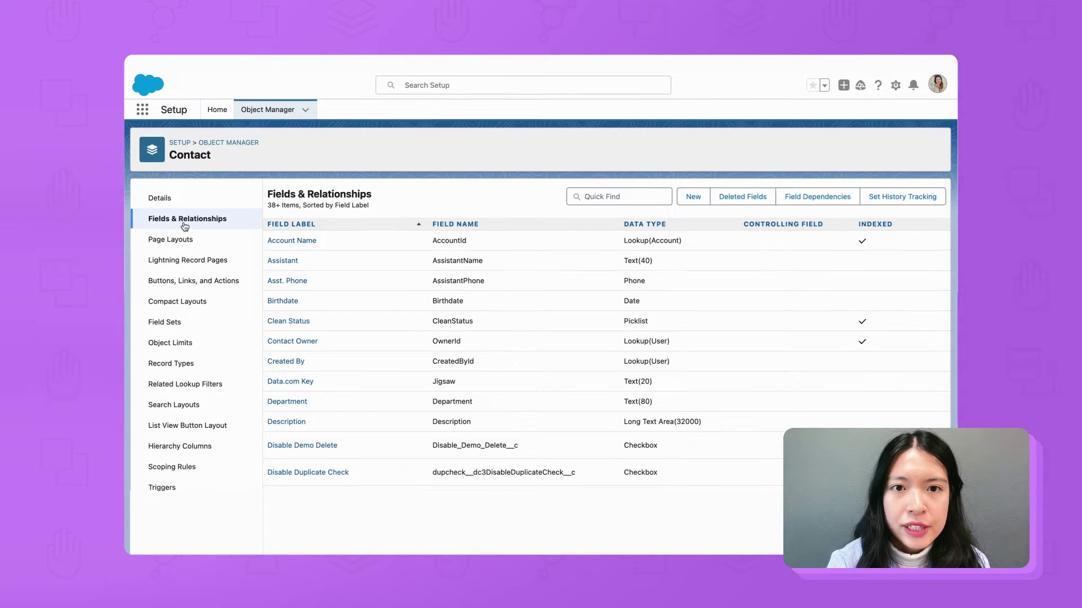
left_click(693, 196)
Step: Make the new field a Formula labelled 'phone concatenate' returning Text
left_click(284, 357)
scroll(284, 357, "down", 10)
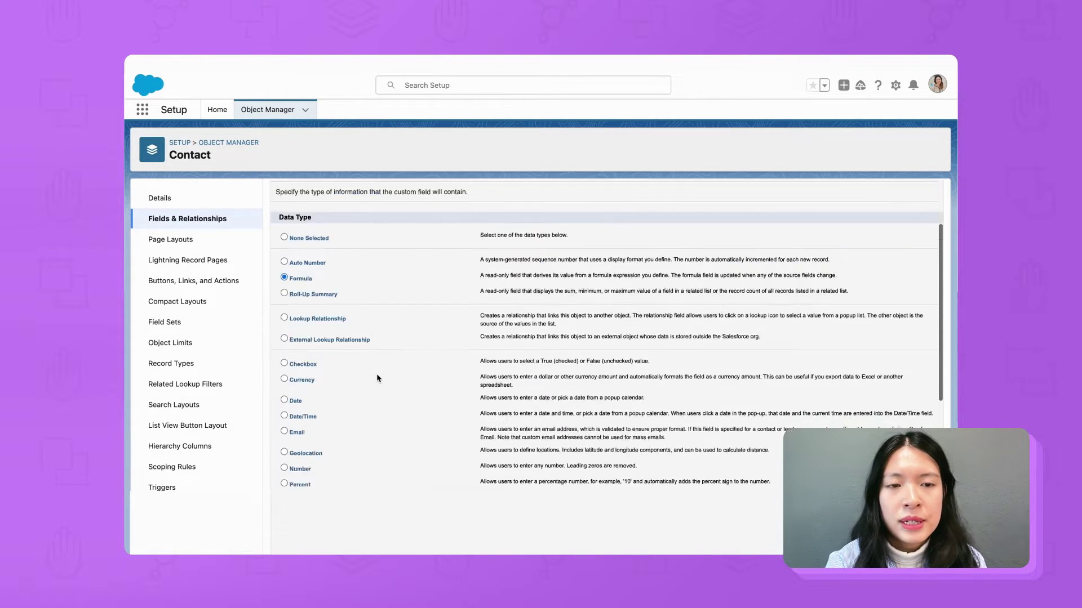
left_click(667, 424)
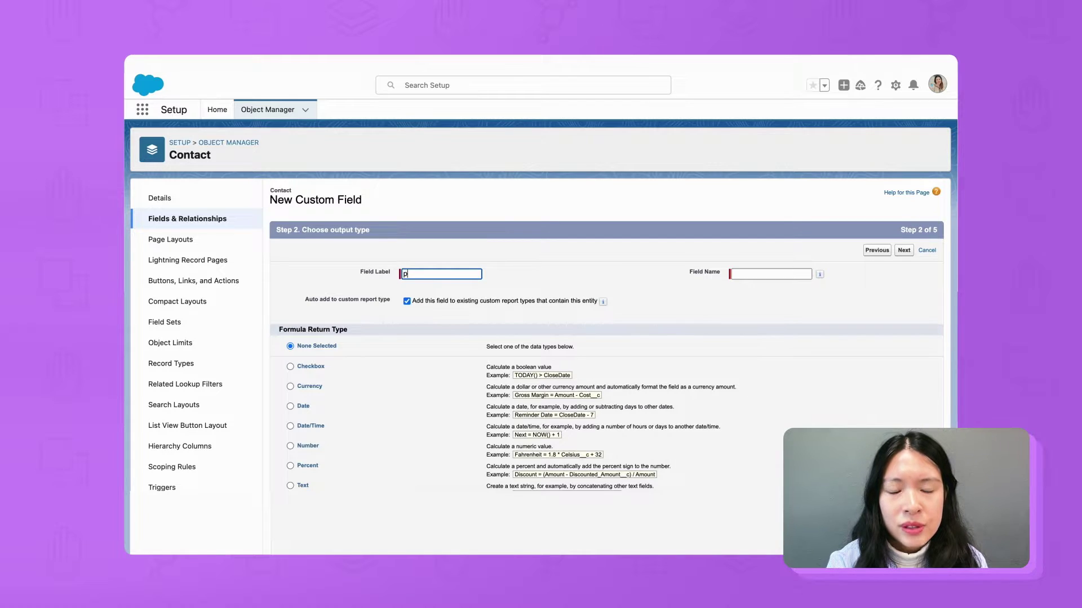
type("phone con")
type("catenate")
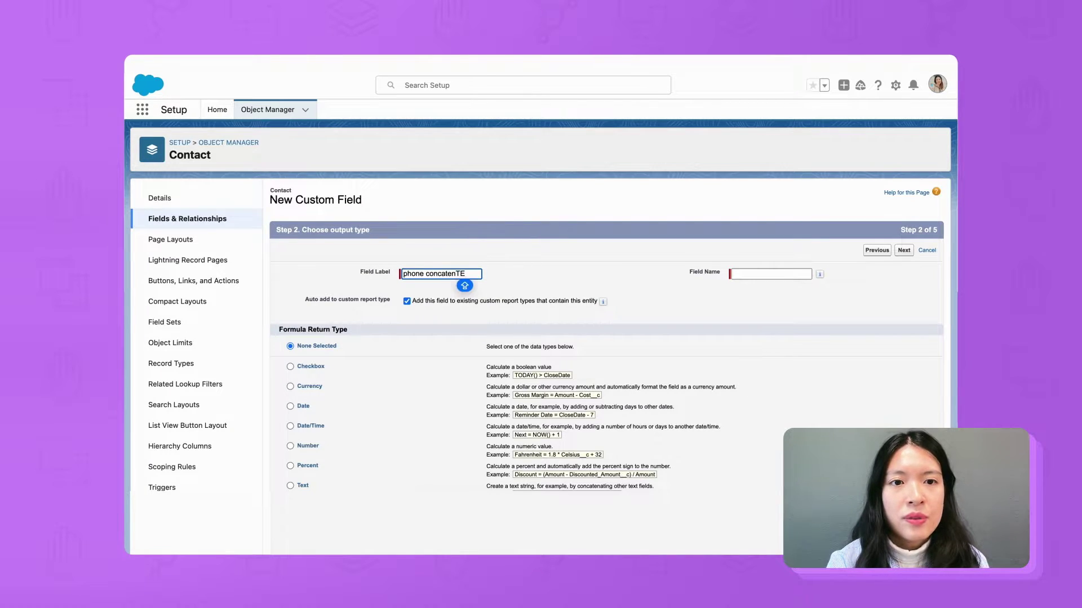
left_click(444, 406)
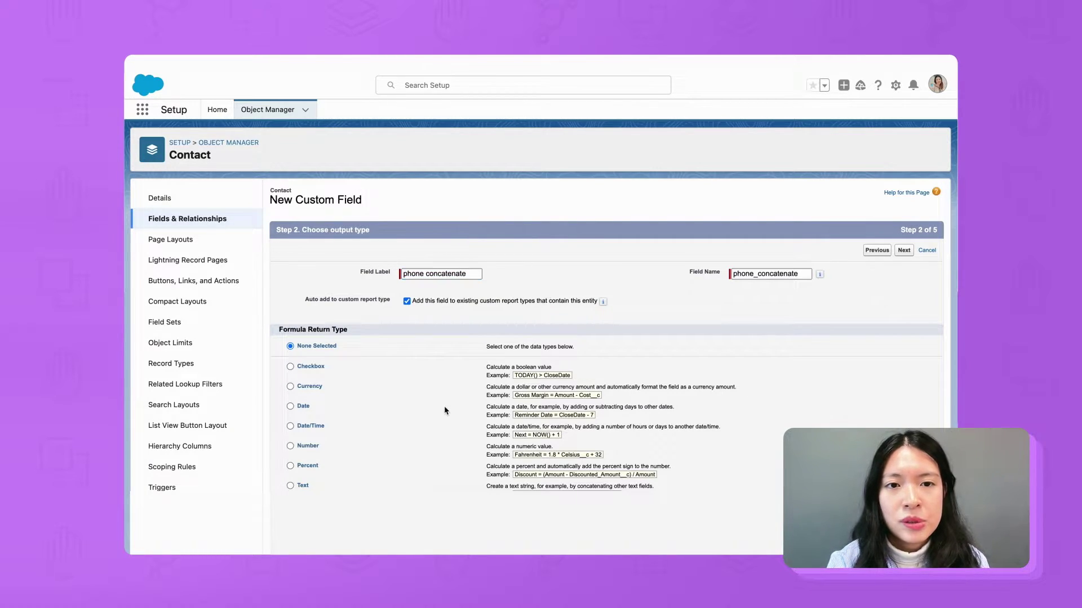
scroll(305, 428, "down", 1)
left_click(290, 455)
scroll(290, 456, "down", 4)
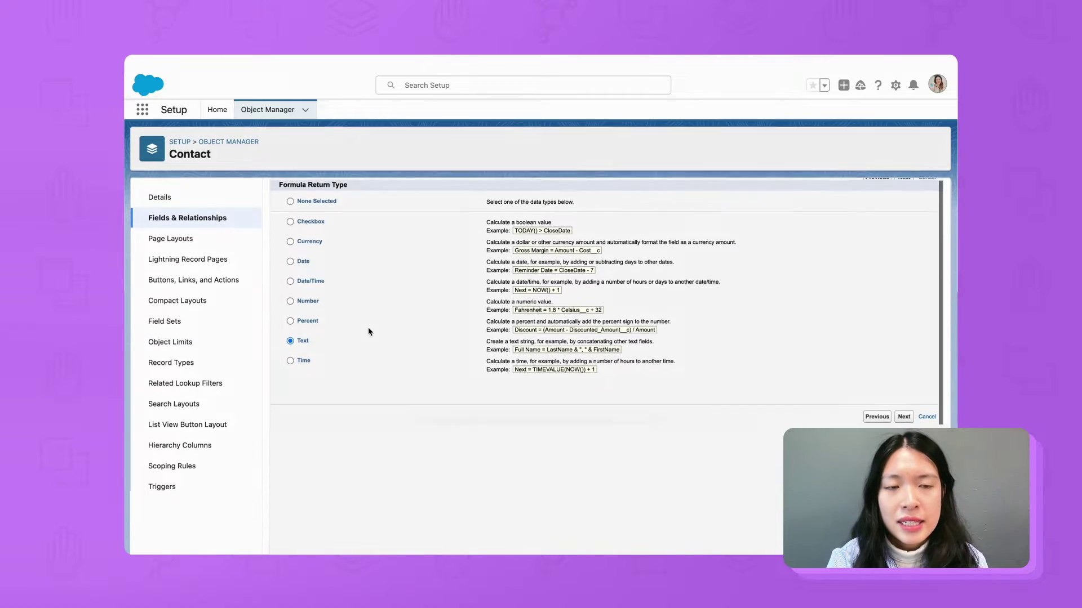
left_click(903, 415)
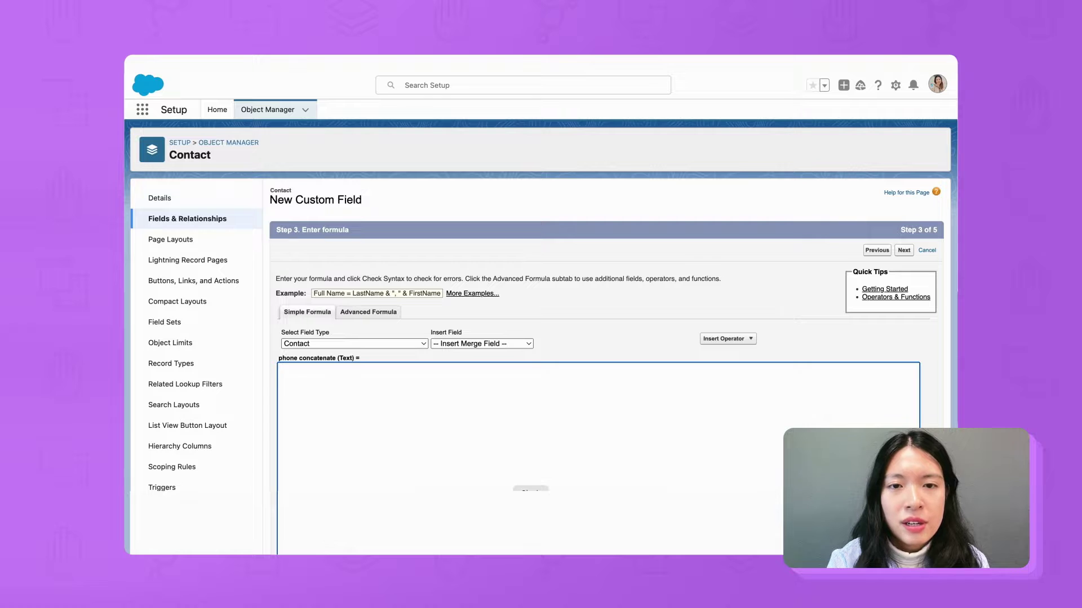
Step: Paste the HomePhone + OtherPhone + MobilePhone formula, keep default security and layouts, and save
type("HomePhone +\" \"+ OtherPhone +\" \"+ Phone +\" \"+ MobilePhone")
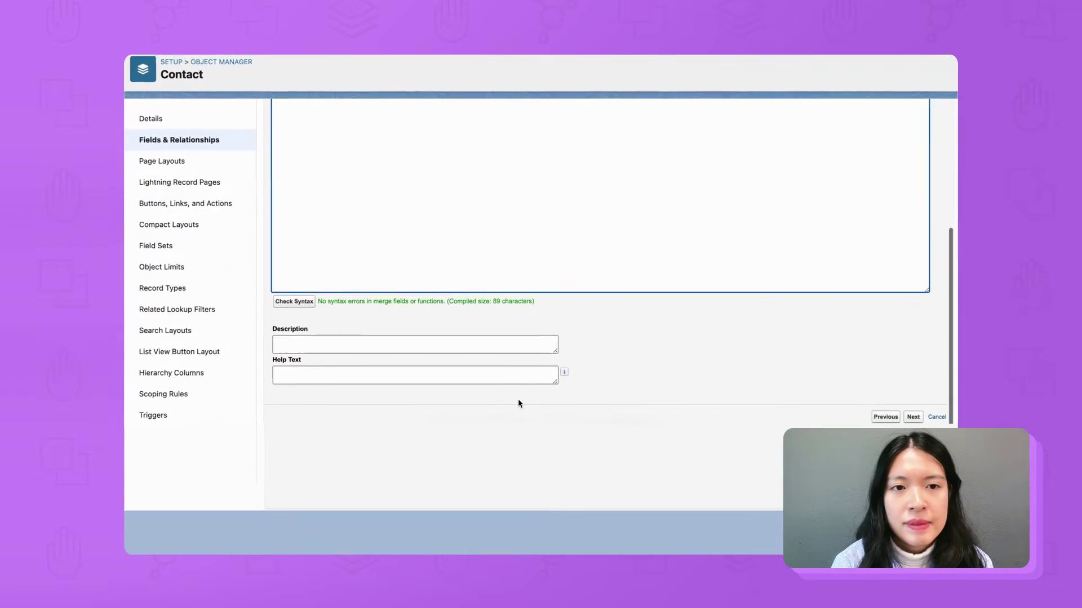
left_click(904, 413)
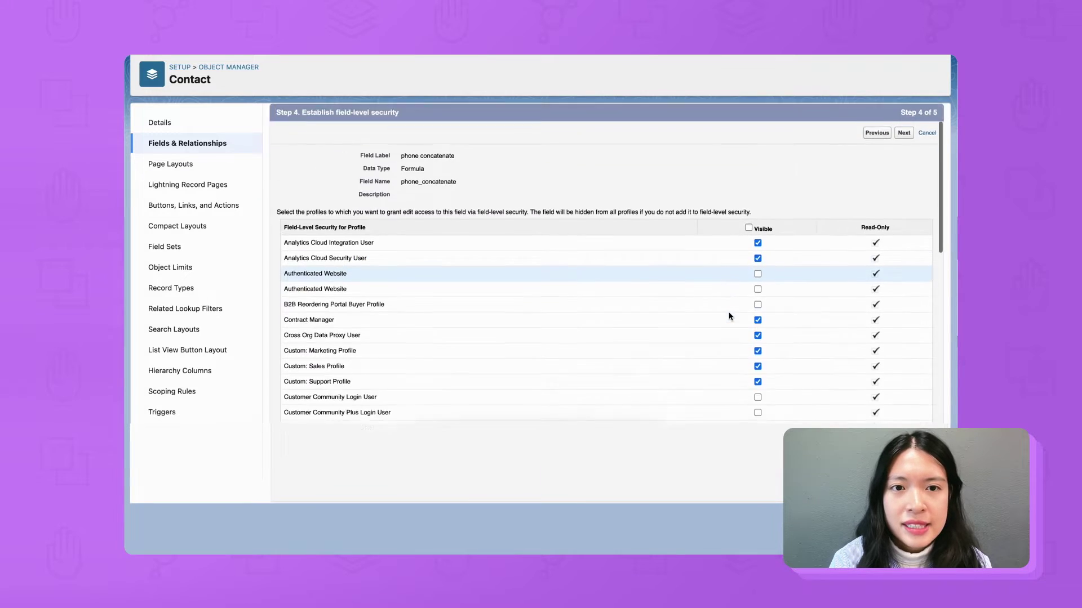
scroll(729, 315, "down", 10)
left_click(906, 415)
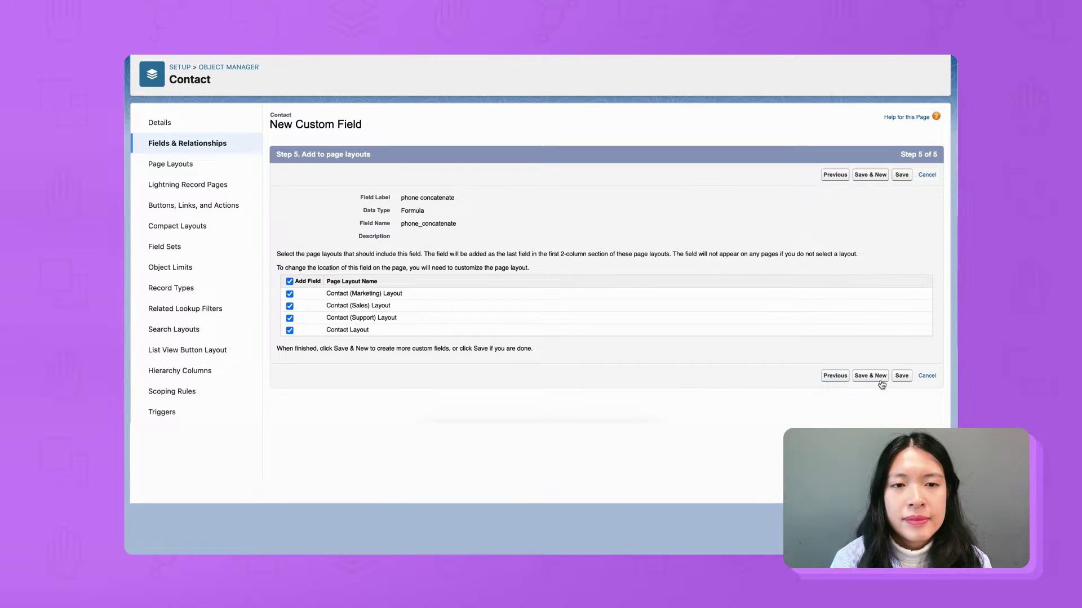
left_click(896, 381)
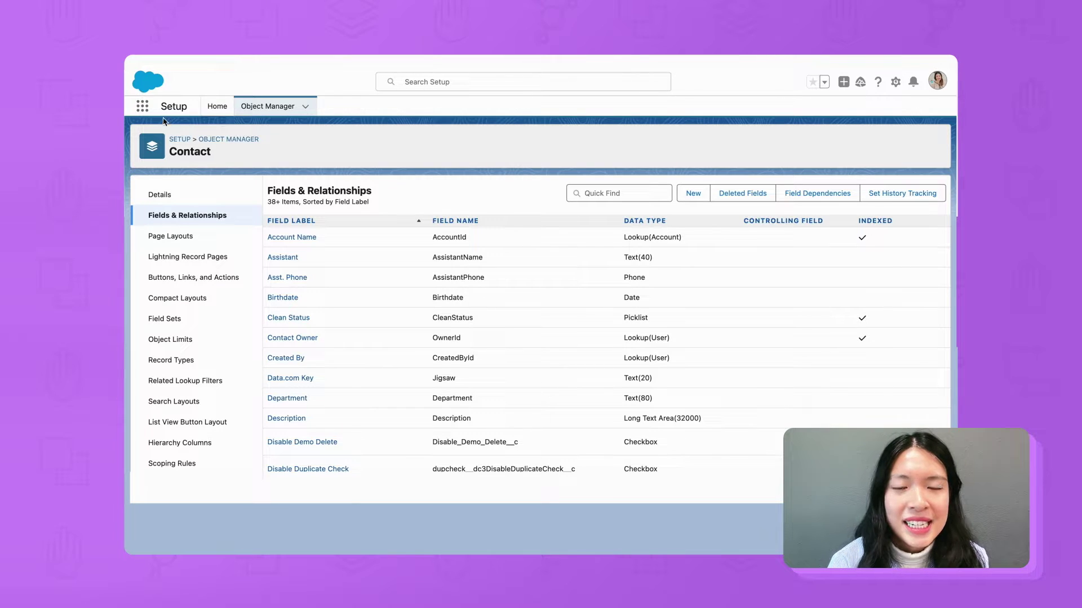
Step: Switch to the Duplicate Check app and open the Contact scenario settings in DC Setup
left_click(142, 106)
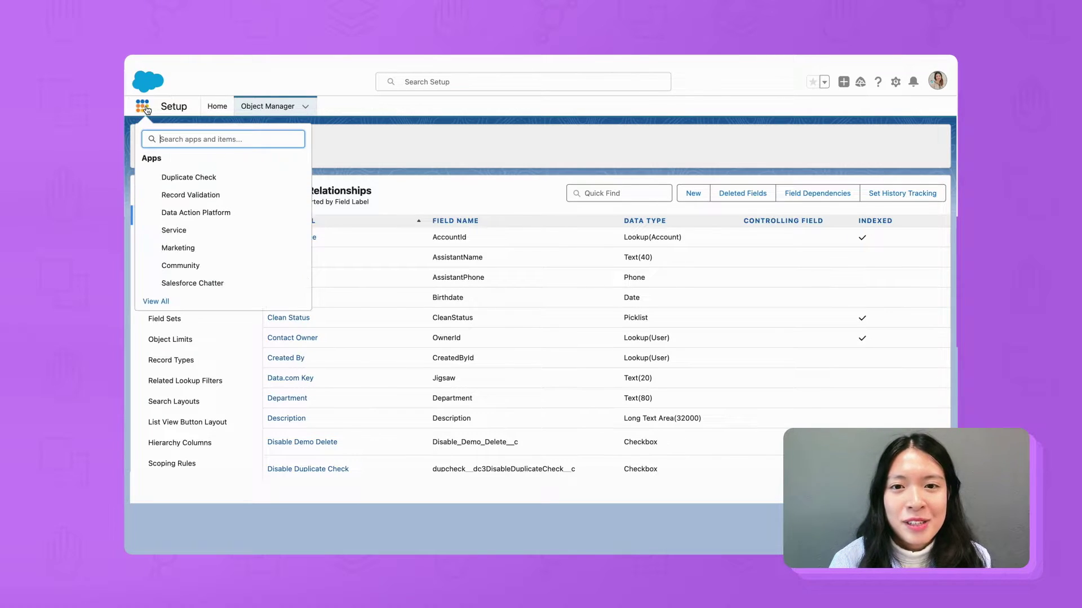
left_click(196, 186)
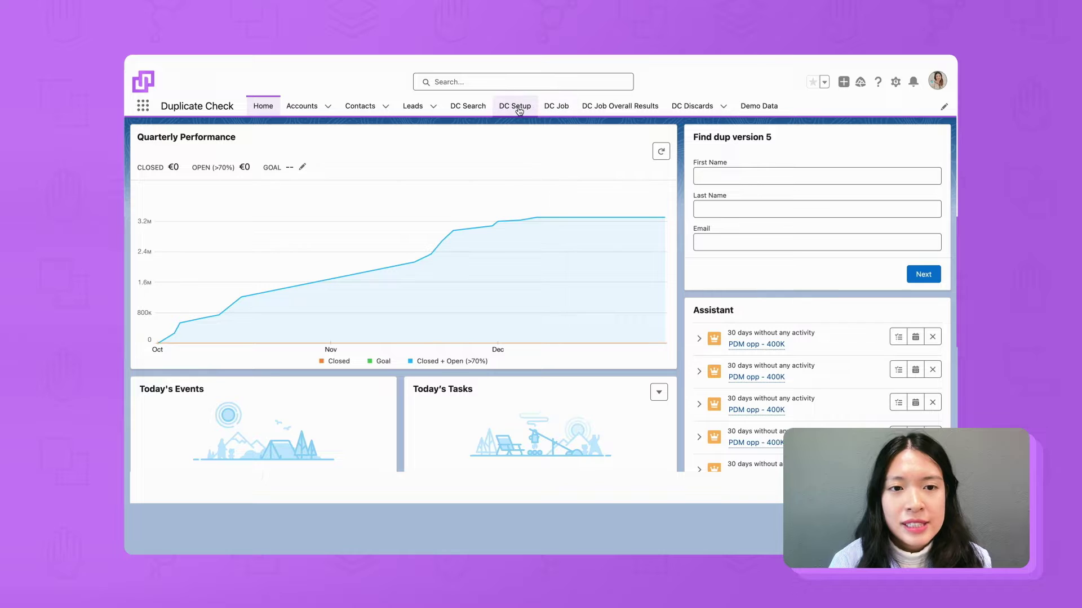
left_click(519, 107)
left_click(148, 207)
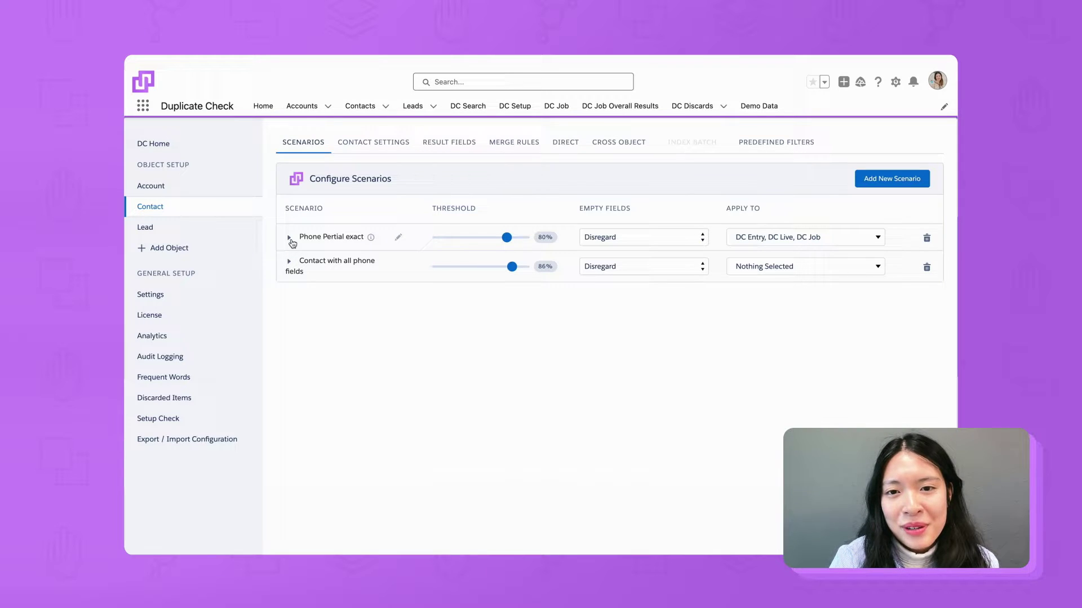
Step: Expand the Phone Pertial exact scenario and keep Partial Exact matching for Phones concat
left_click(290, 239)
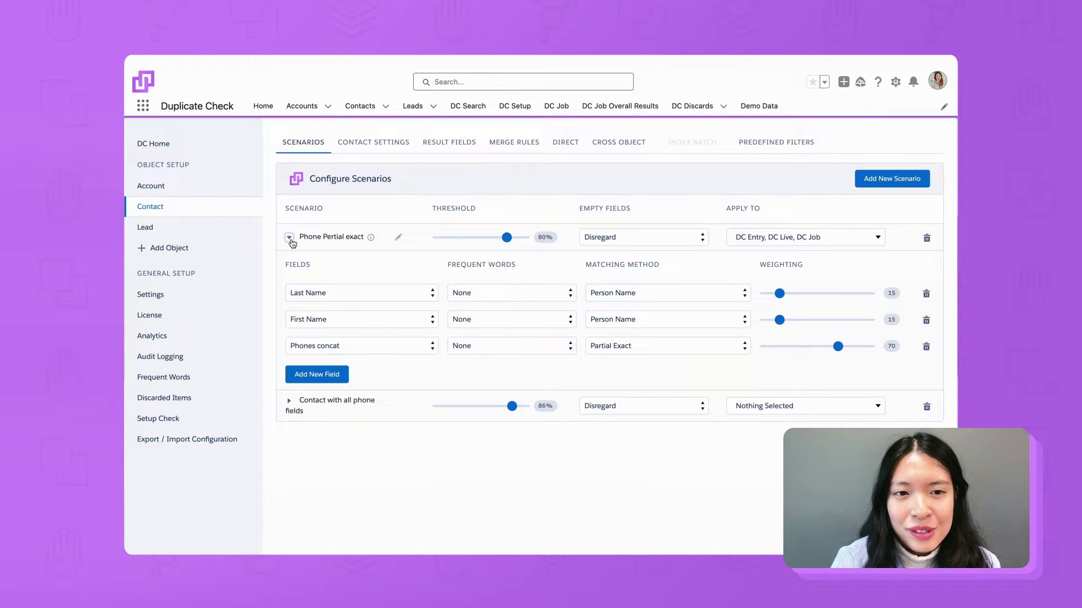
left_click(290, 238)
left_click(290, 265)
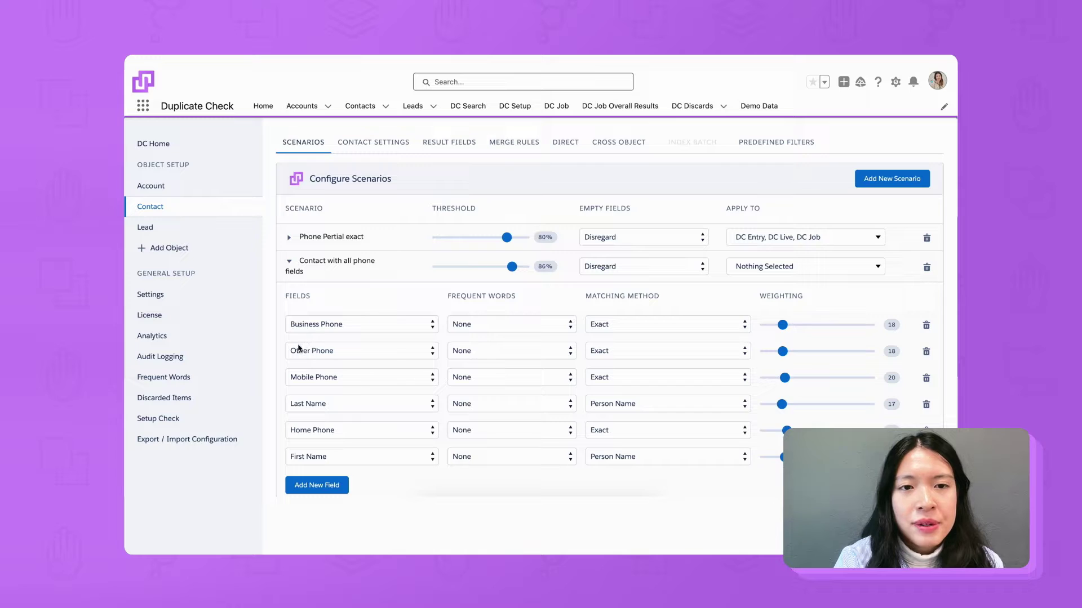
left_click(289, 261)
left_click(288, 237)
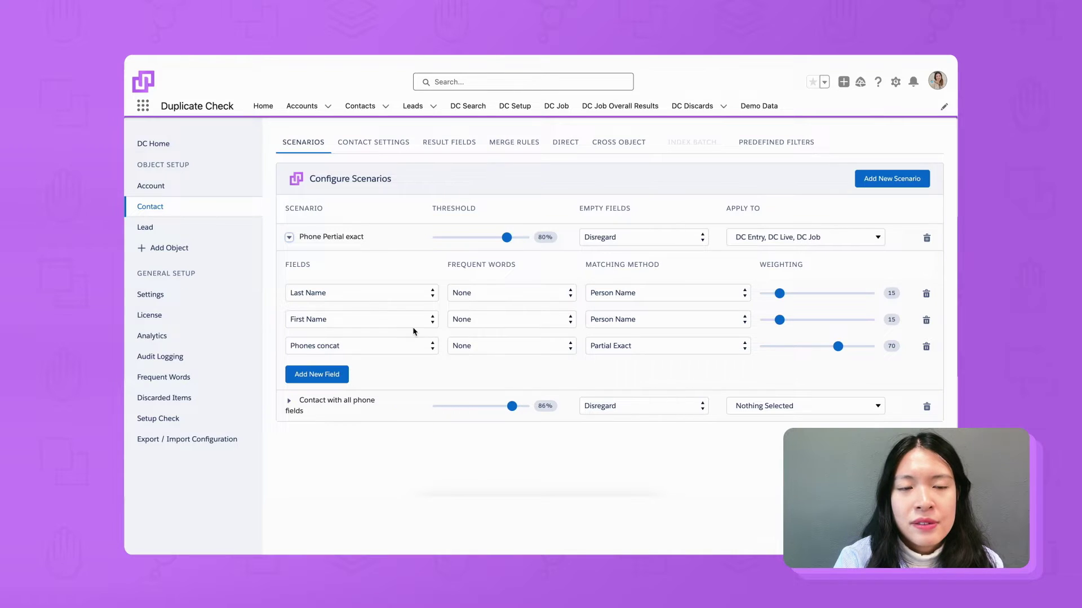
left_click(540, 441)
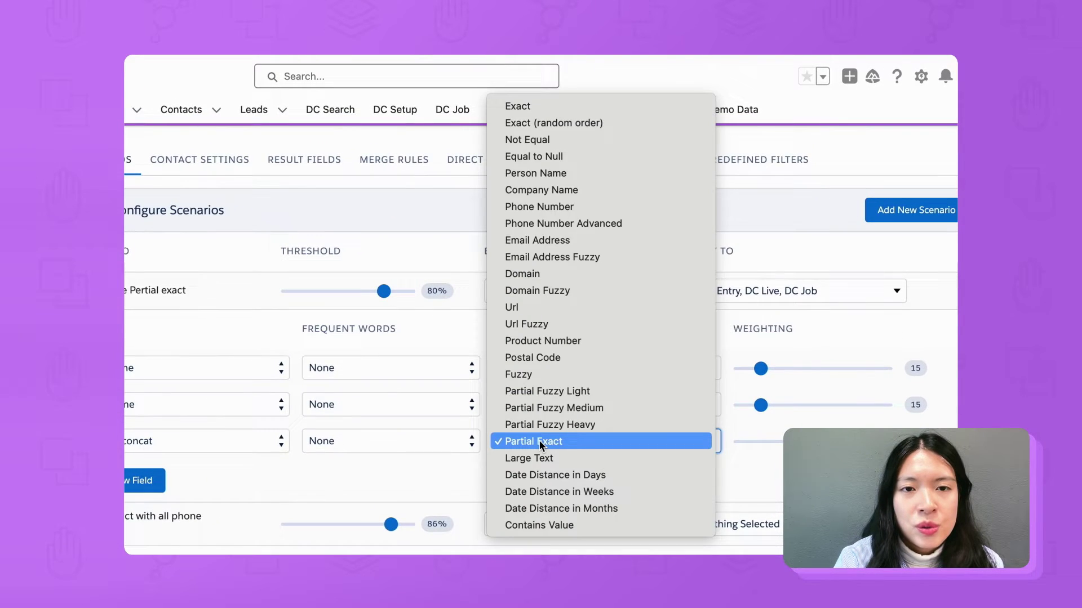
left_click(539, 441)
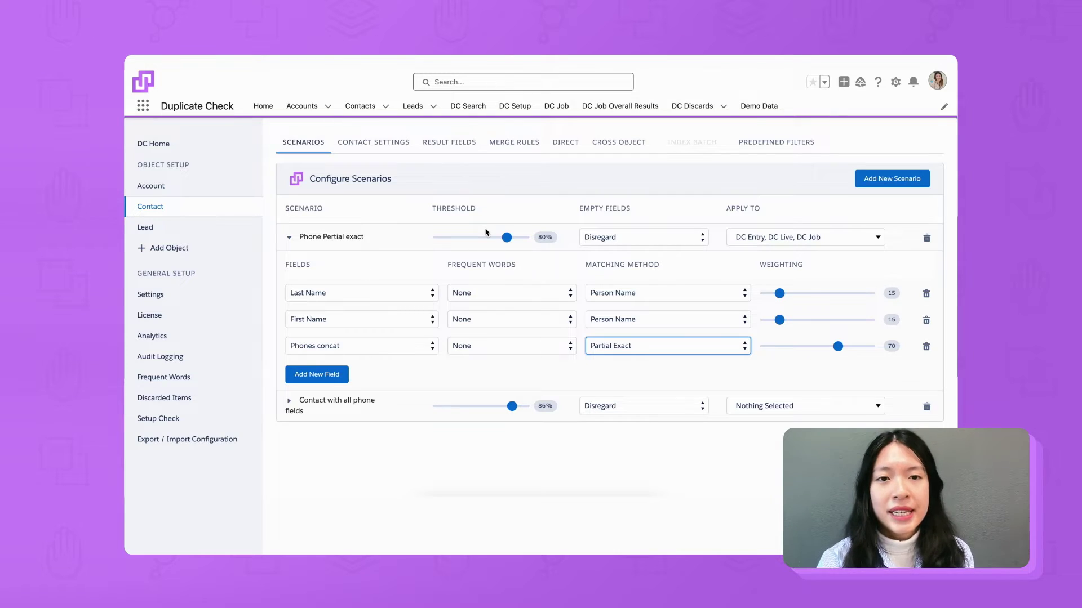
left_click(556, 106)
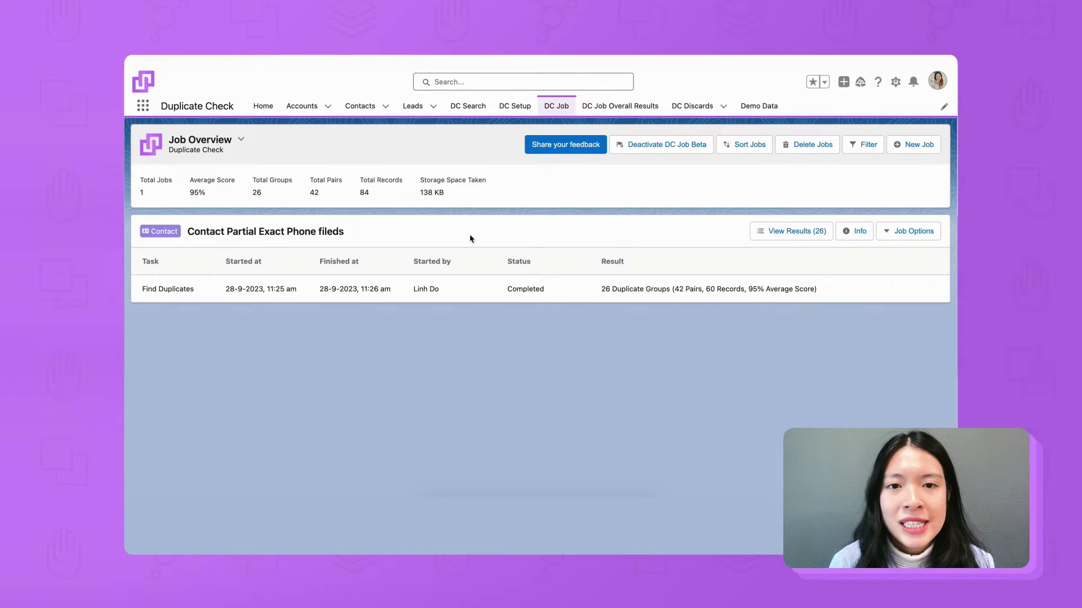
Step: Create and start the Contact job 'Contact Partial Exact Phone Fields' using the Phone Pertial exact scenario
left_click(895, 145)
left_click(611, 299)
type("Con")
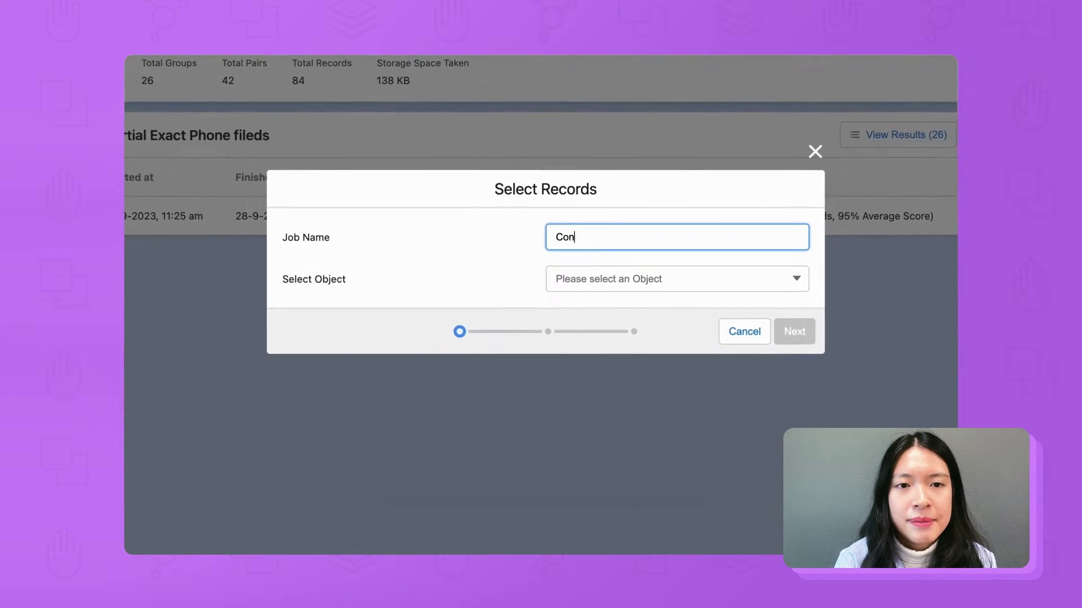
type("tact Parti")
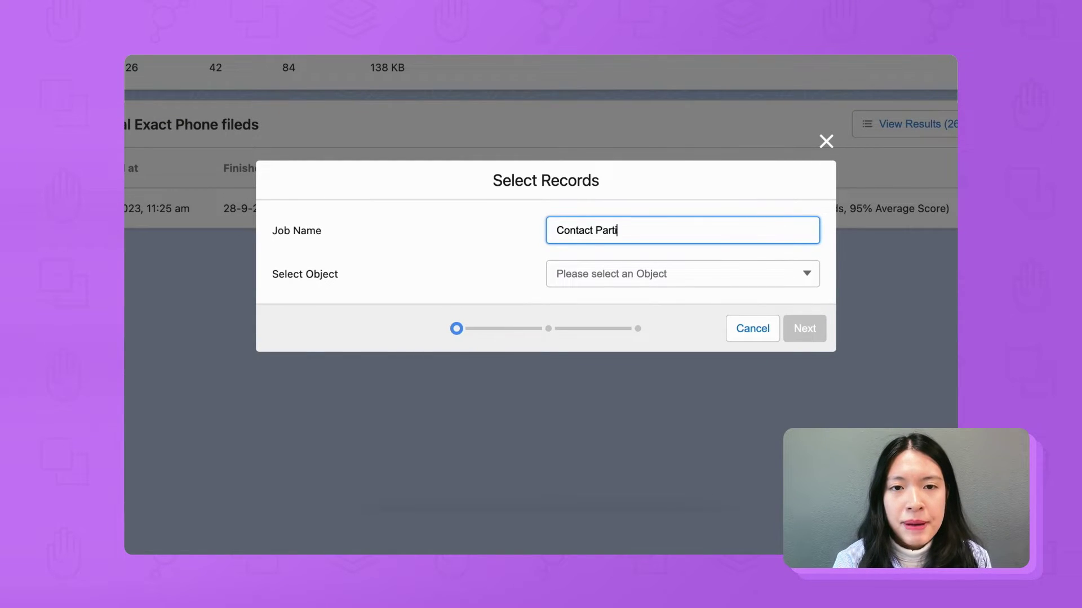
type("al Exact Phone Fields")
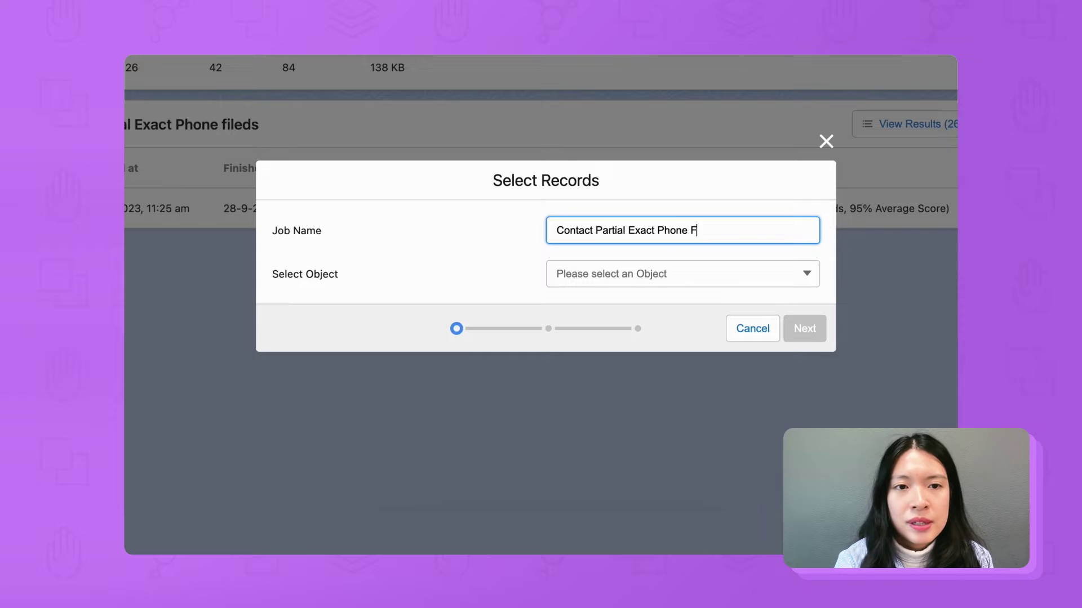
left_click(589, 280)
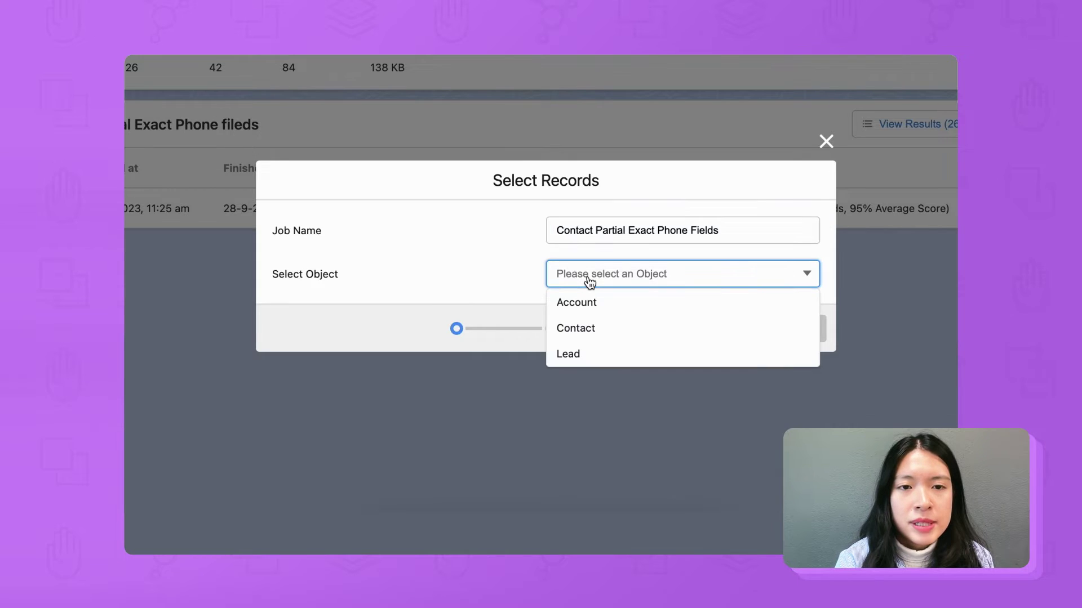
left_click(582, 336)
left_click(652, 306)
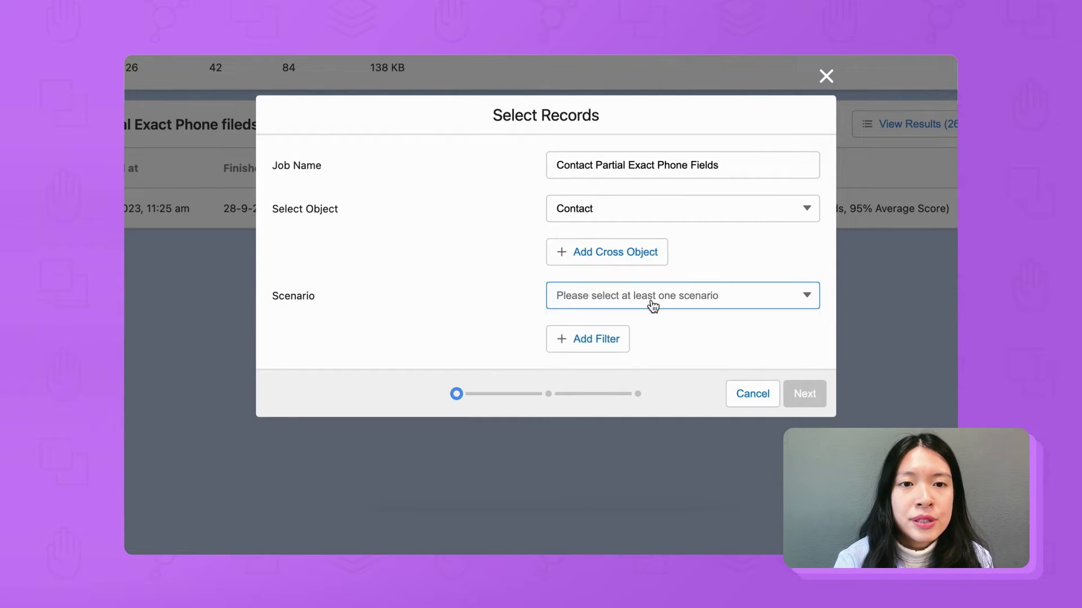
left_click(651, 325)
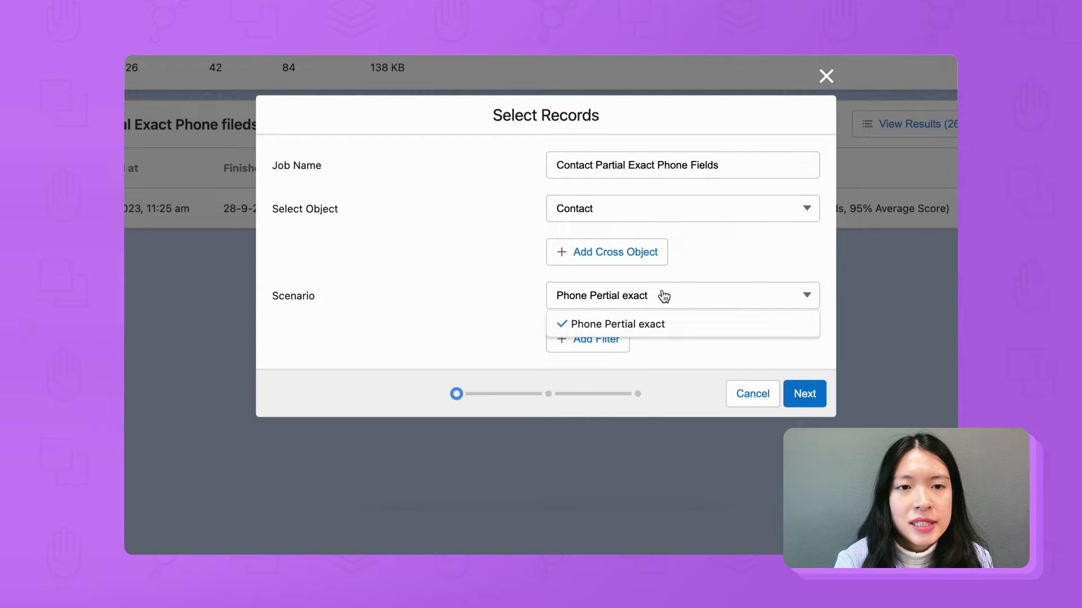
left_click(800, 393)
left_click(805, 393)
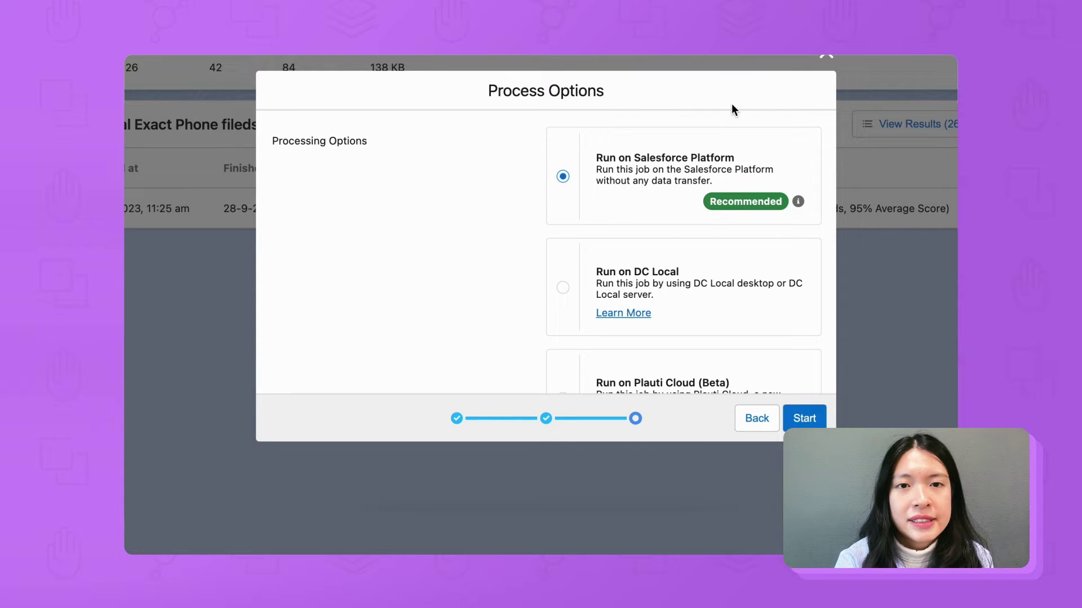
left_click(806, 419)
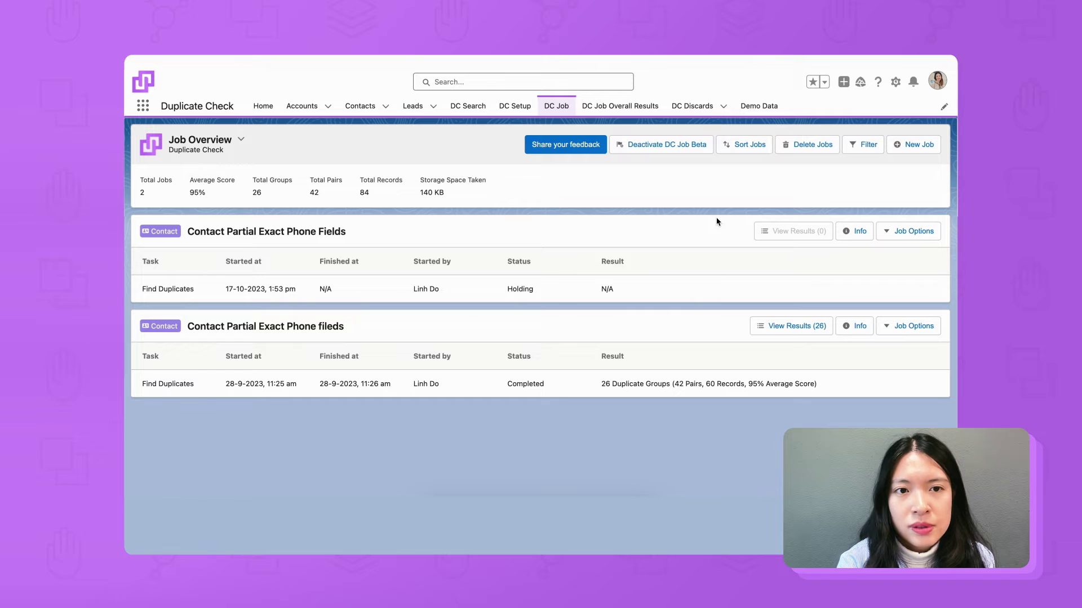
Step: View the job's 26 duplicate groups and compare group 26's phone fields in the Merge window
left_click(792, 325)
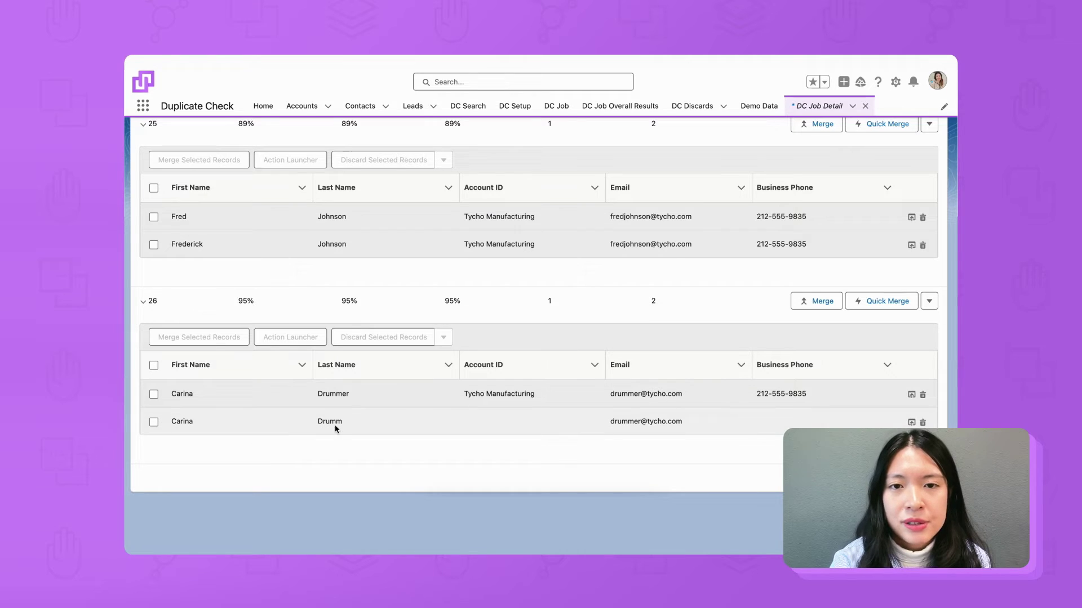
left_click(836, 300)
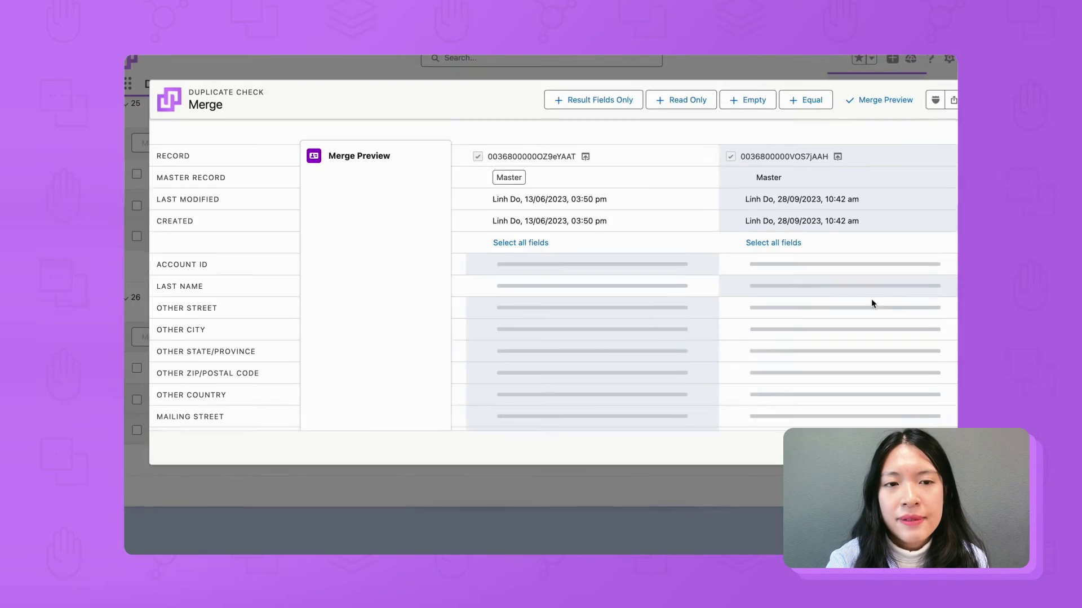
scroll(381, 343, "down", 2)
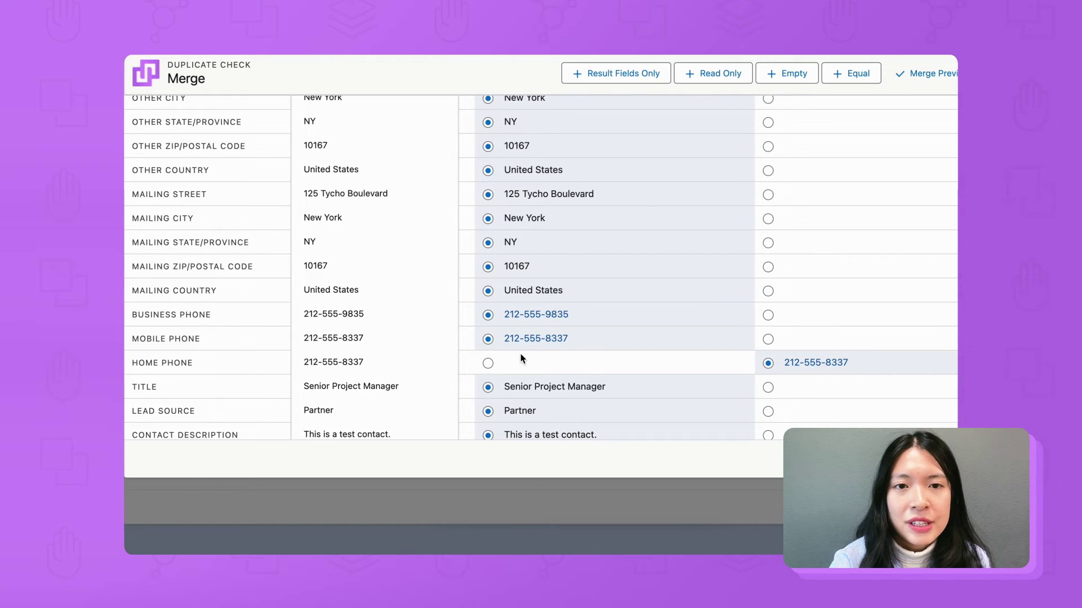
scroll(519, 358, "down", 2)
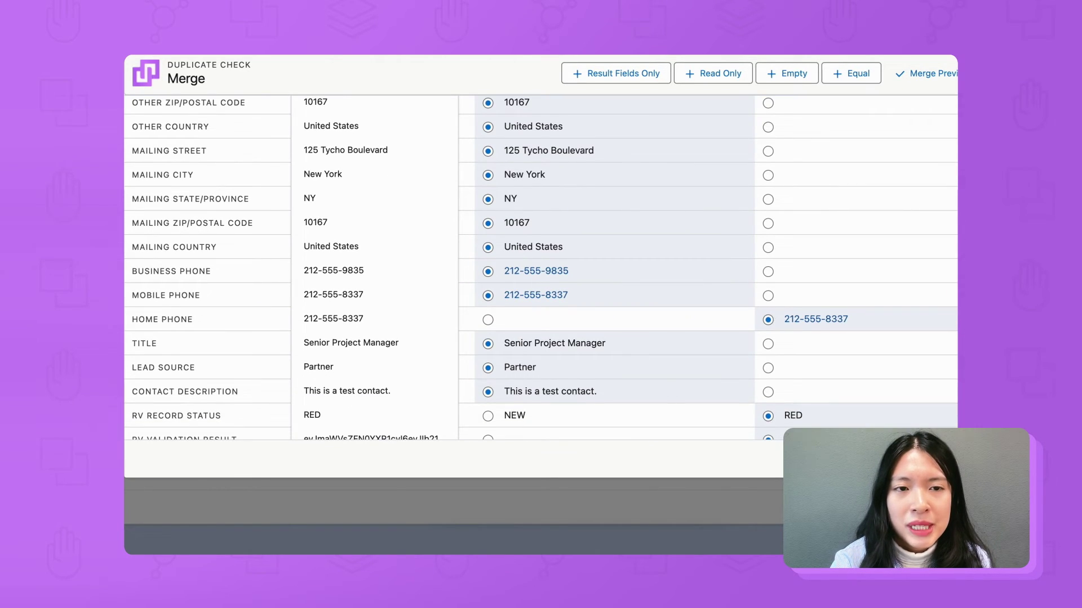
left_click(769, 440)
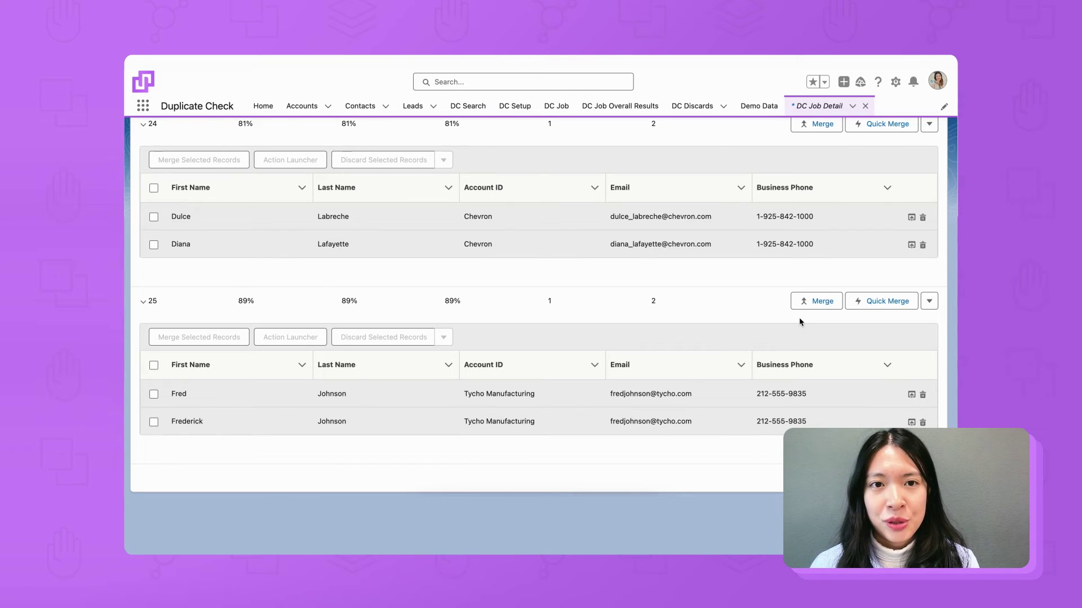
Step: Return to the Home page with Quarterly Performance and Today's Tasks
left_click(260, 105)
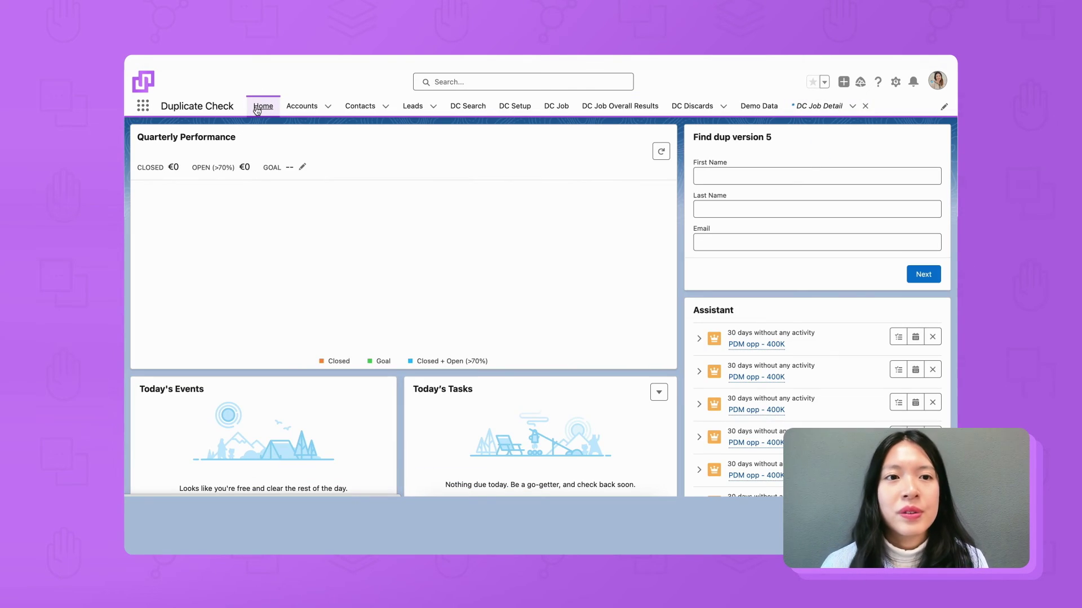